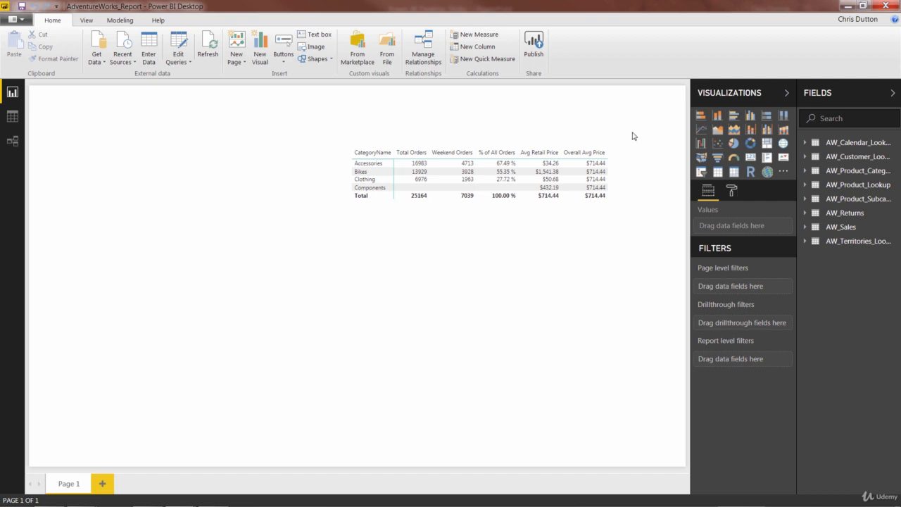
# Create a measure named High Ticket Orders in AW_Sales, starting its formula as CALCULATE([Total Orders],.
pyautogui.rightClick(843, 228)
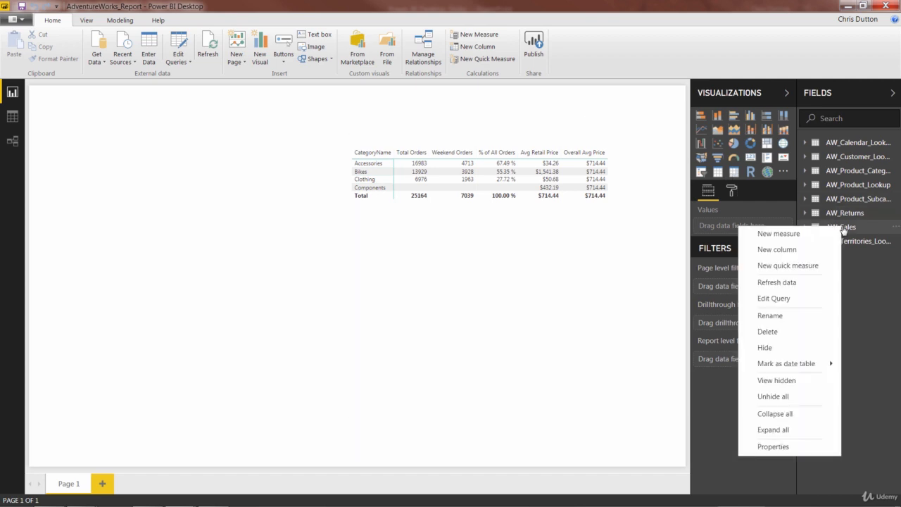
pyautogui.click(774, 233)
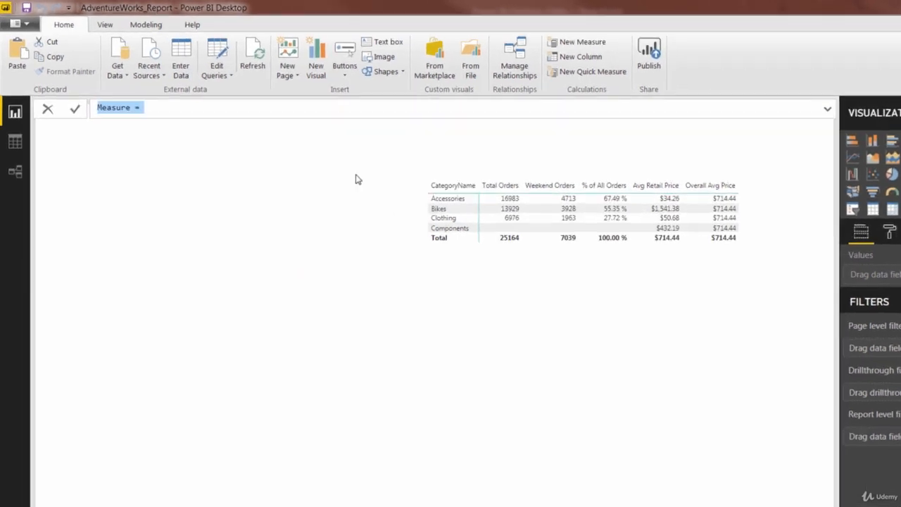
pyautogui.write('H')
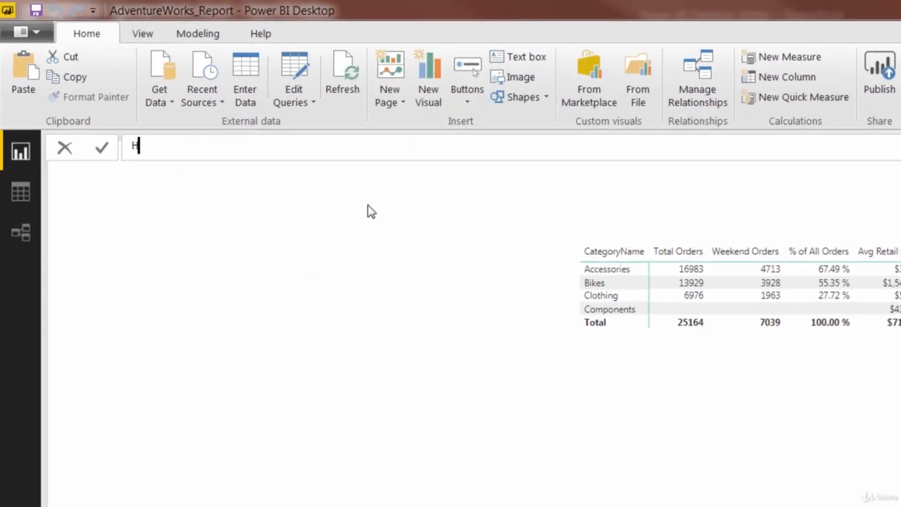
pyautogui.write('igh Ticket ')
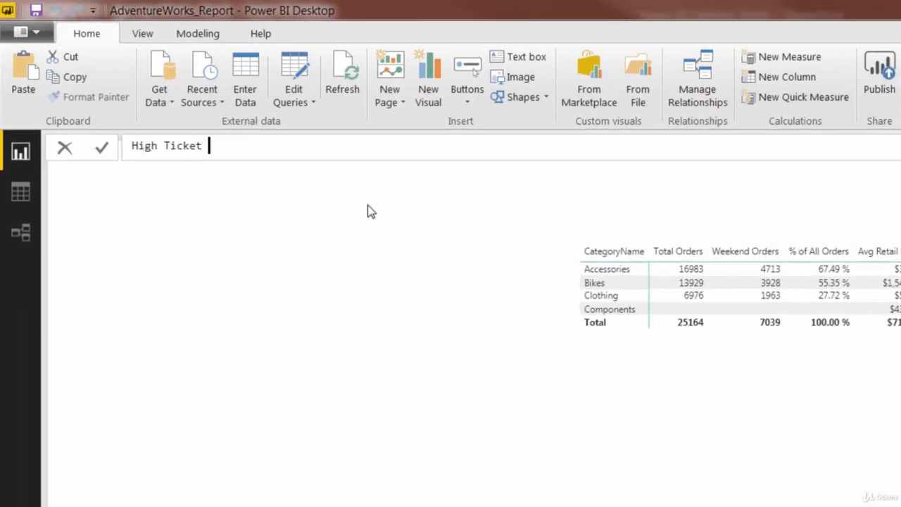
pyautogui.write('Orders = CALCULAT')
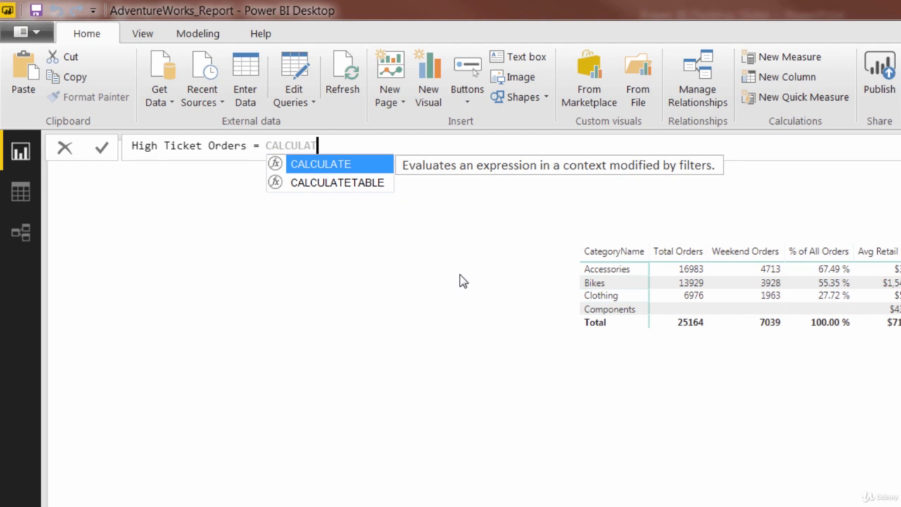
pyautogui.press('Tab')
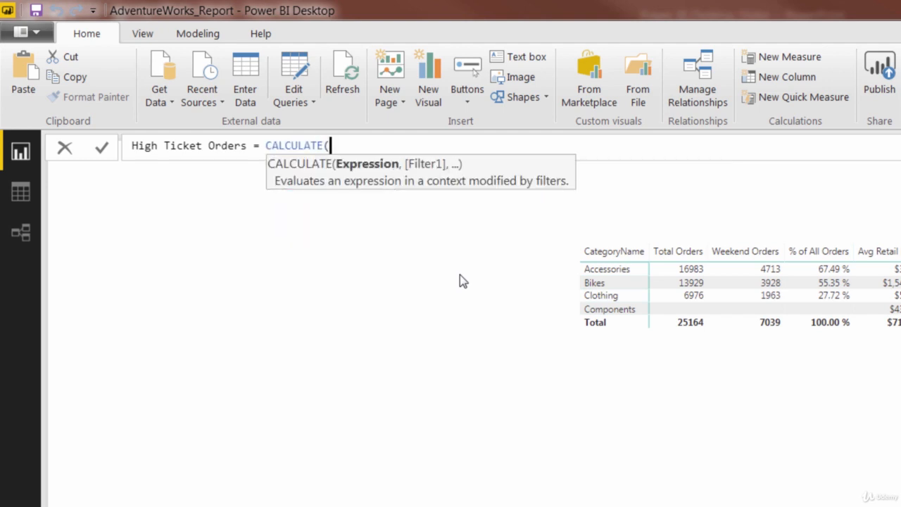
pyautogui.write('[Total')
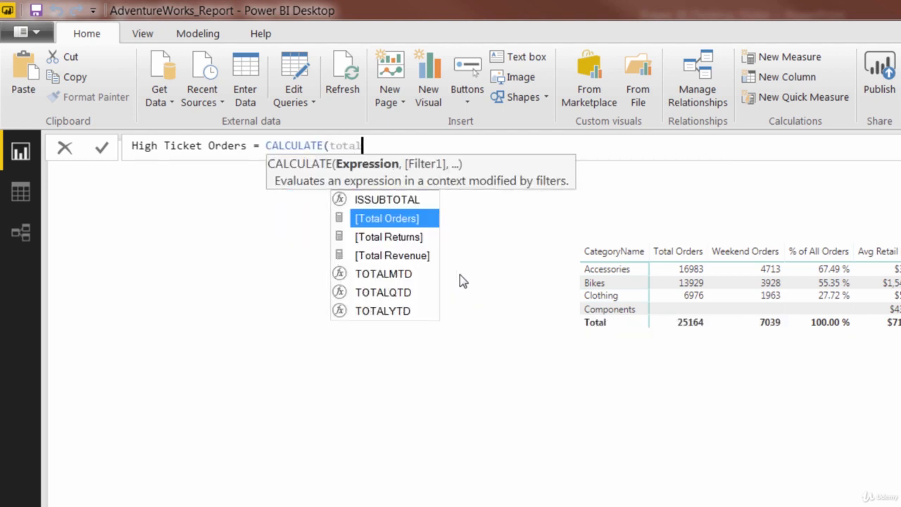
pyautogui.press('Tab')
pyautogui.write(',')
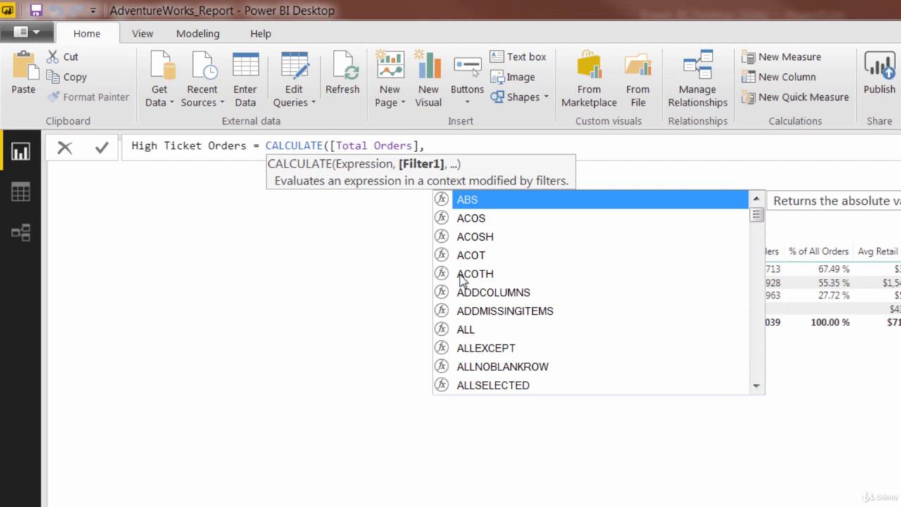
# Try to complete the measure with the filter AW_Product_Lookup[ProductPrice] > [Overall Avg Price] and commit it.
pyautogui.write('price')
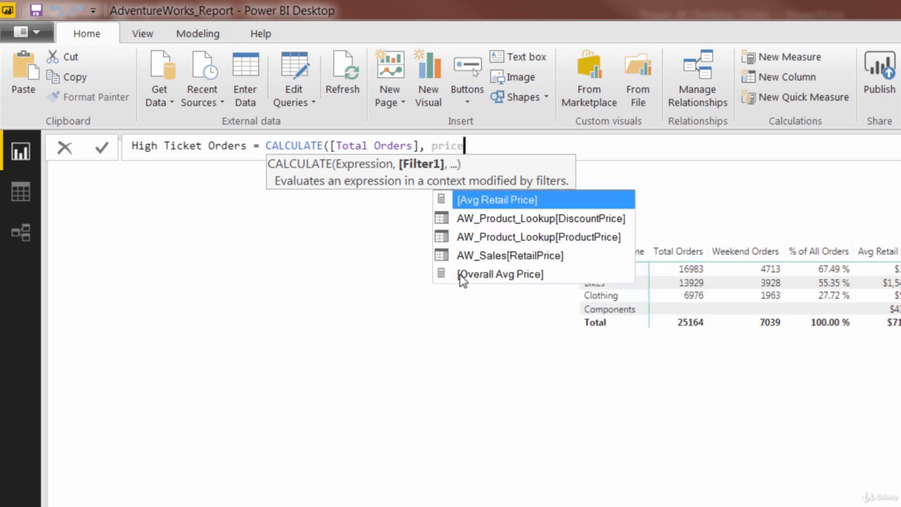
pyautogui.press('Down')
pyautogui.press('Down')
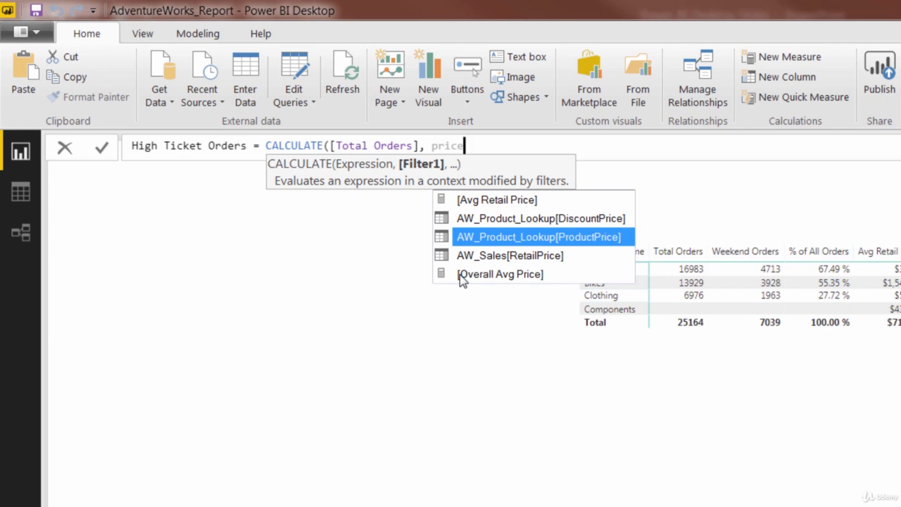
pyautogui.press('Tab')
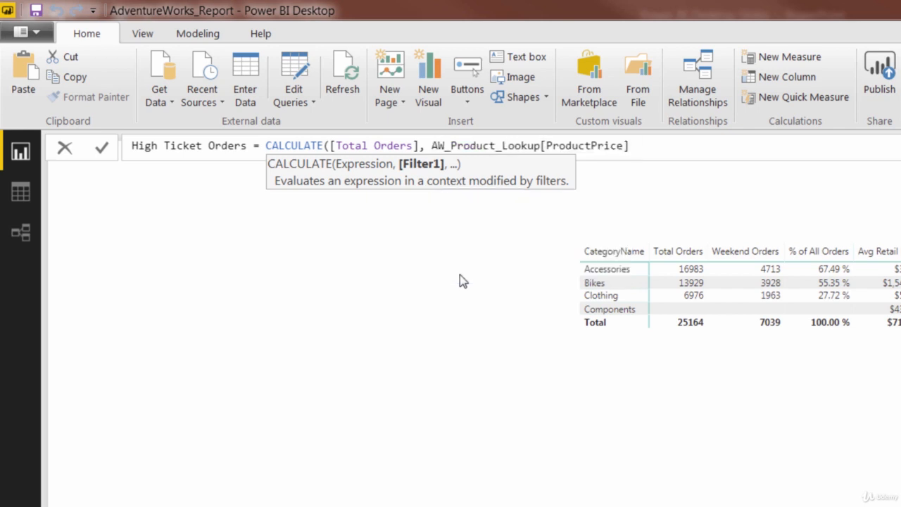
pyautogui.write('> overal')
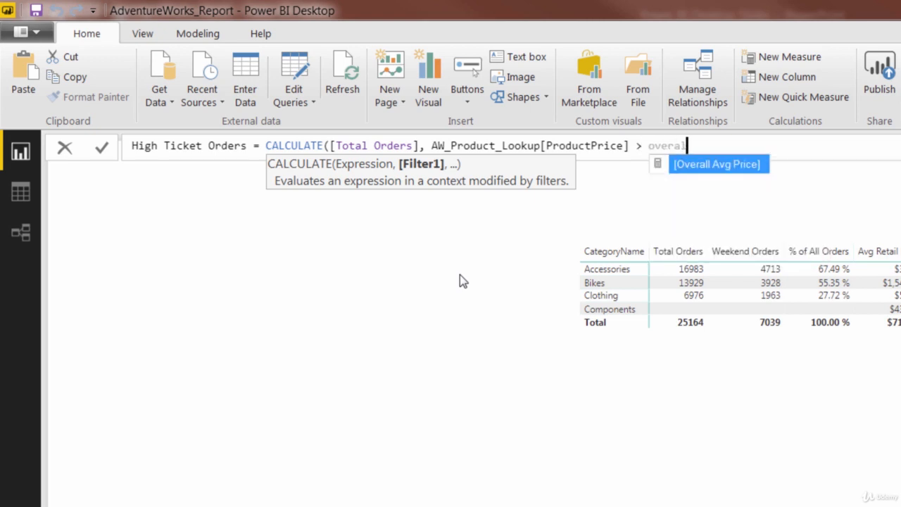
pyautogui.write('l')
pyautogui.press('Tab')
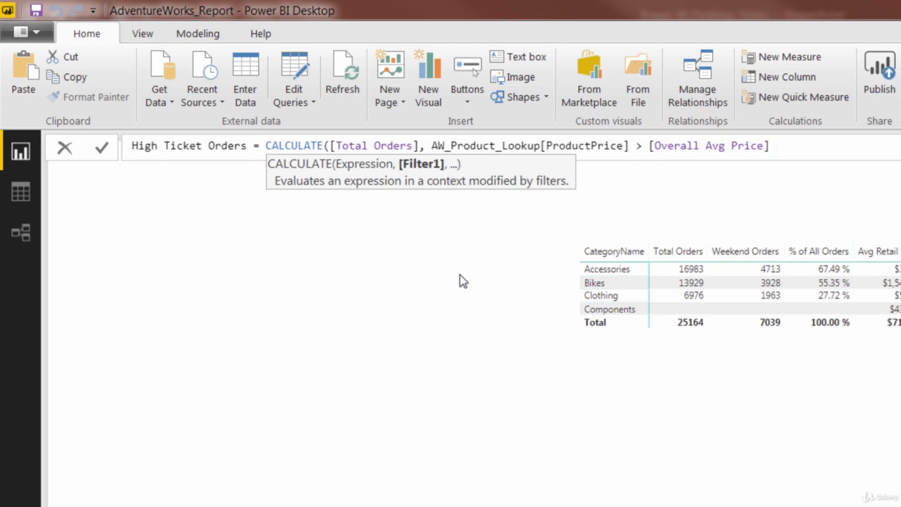
pyautogui.write(')')
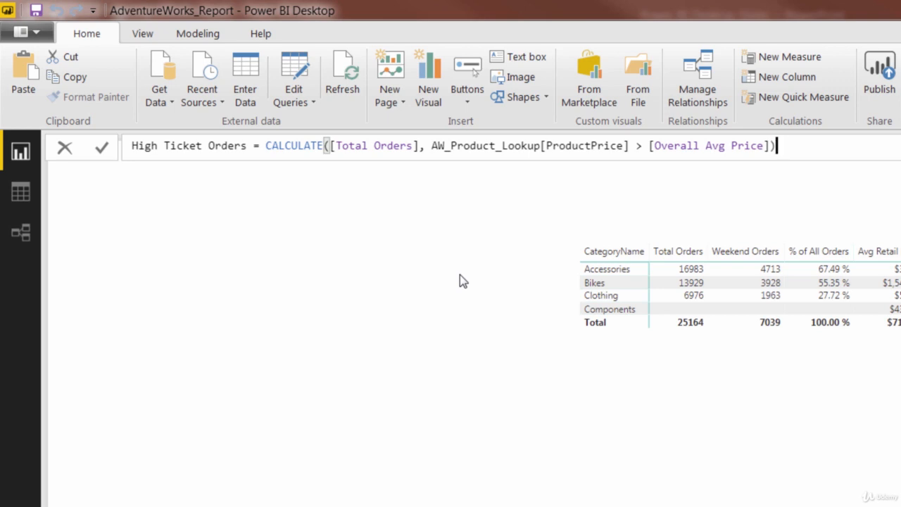
pyautogui.press('Return')
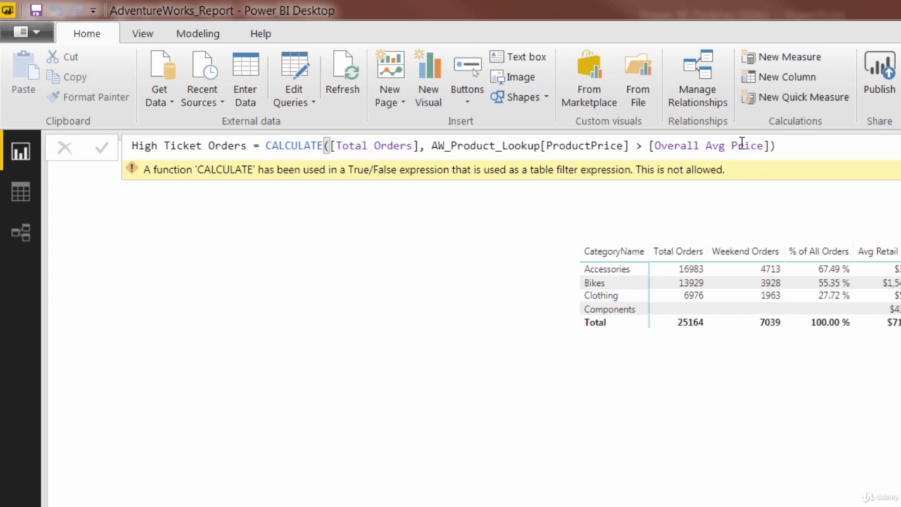
# Replace the [Overall Avg Price] reference in the filter with the fixed value 714.44 and commit the measure.
pyautogui.click(768, 145)
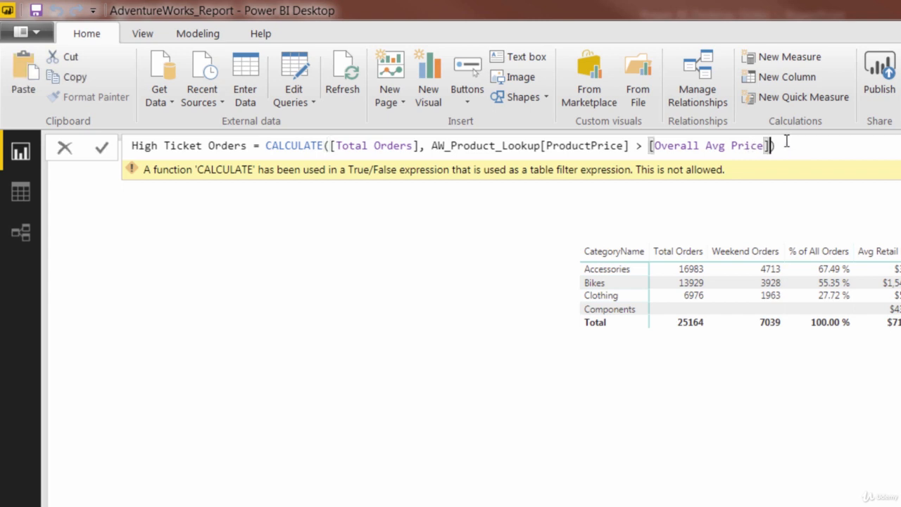
pyautogui.press('BackSpace')
pyautogui.press('BackSpace')
pyautogui.press('BackSpace')
pyautogui.press('BackSpace')
pyautogui.press('BackSpace')
pyautogui.press('BackSpace')
pyautogui.press('BackSpace')
pyautogui.press('BackSpace')
pyautogui.press('BackSpace')
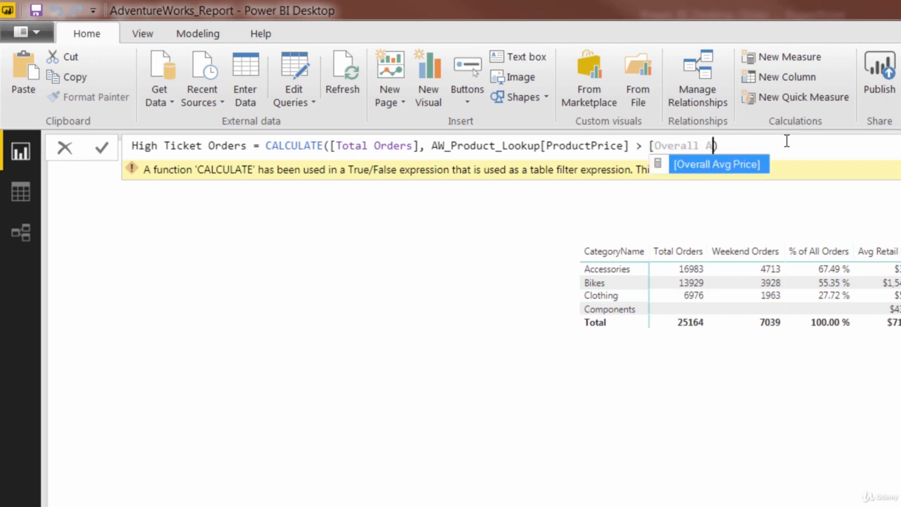
pyautogui.press('BackSpace')
pyautogui.press('BackSpace')
pyautogui.press('BackSpace')
pyautogui.press('BackSpace')
pyautogui.press('BackSpace')
pyautogui.press('BackSpace')
pyautogui.press('BackSpace')
pyautogui.press('BackSpace')
pyautogui.press('BackSpace')
pyautogui.press('BackSpace')
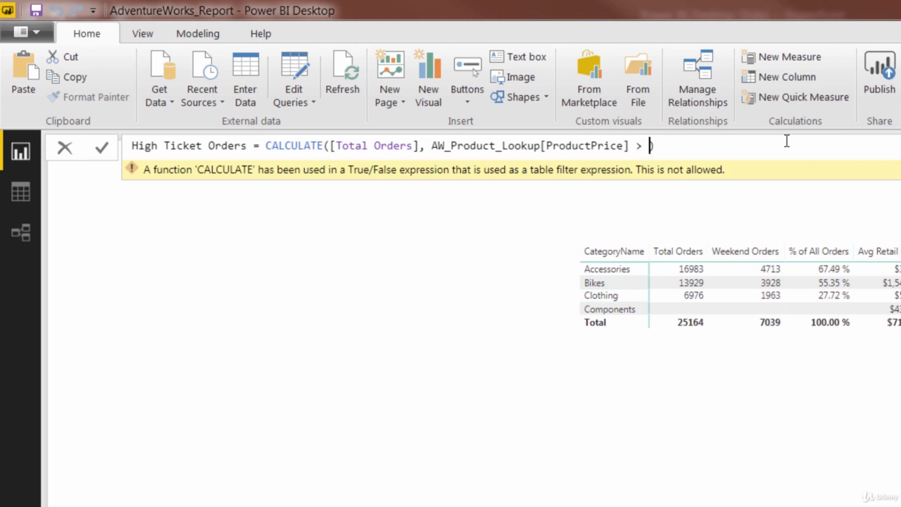
pyautogui.write('714.44')
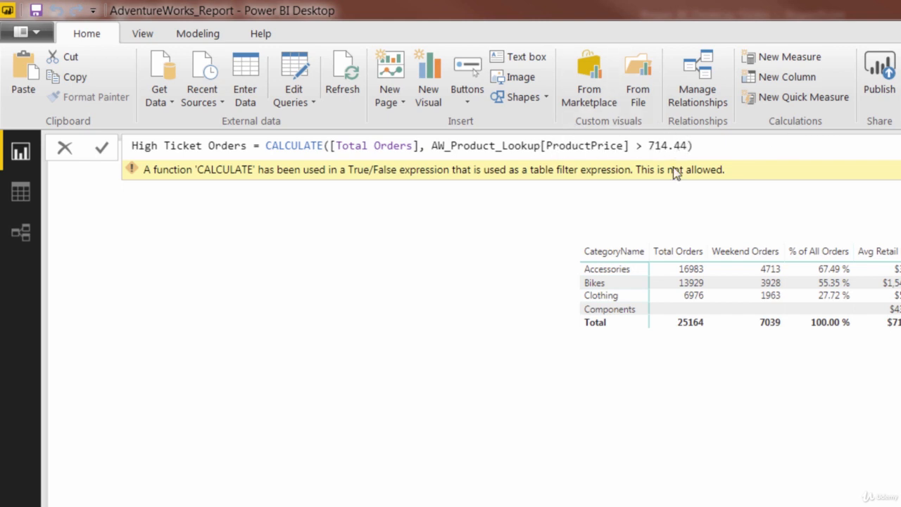
pyautogui.press('Return')
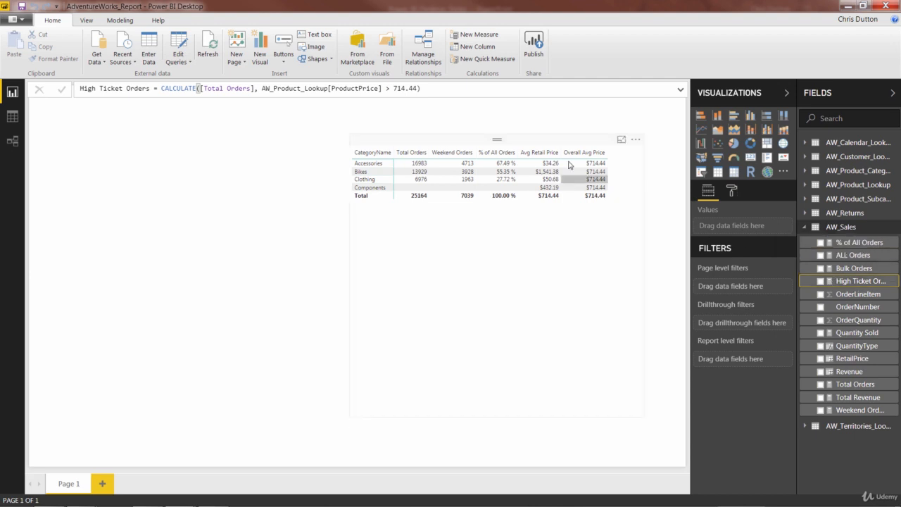
# Add High Ticket Orders to the matrix values directly after Total Orders and widen the matrix to fit all columns.
pyautogui.click(535, 147)
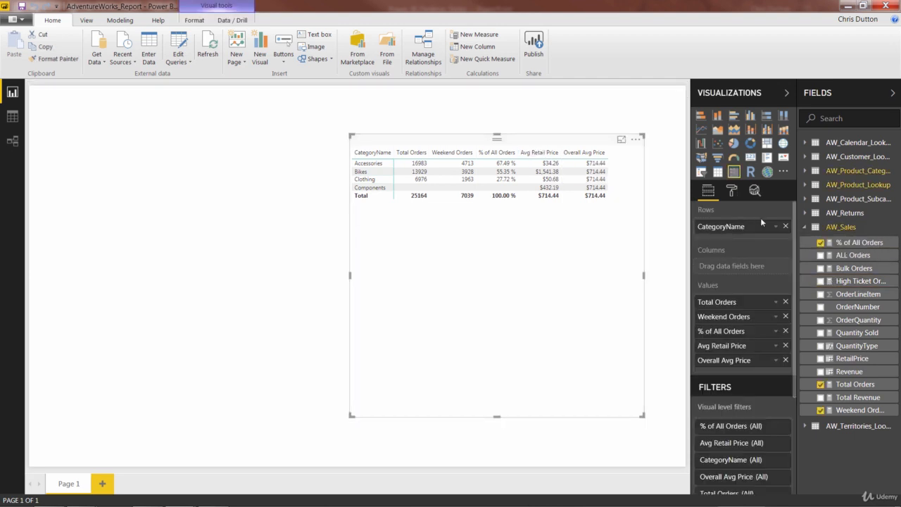
pyautogui.moveTo(849, 282); pyautogui.dragTo(744, 310)
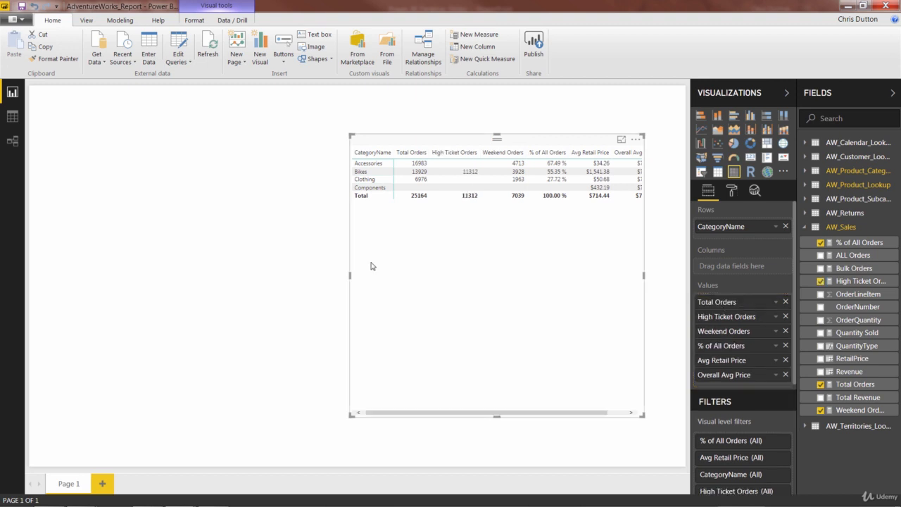
pyautogui.moveTo(350, 275); pyautogui.dragTo(314, 277)
pyautogui.click(311, 277)
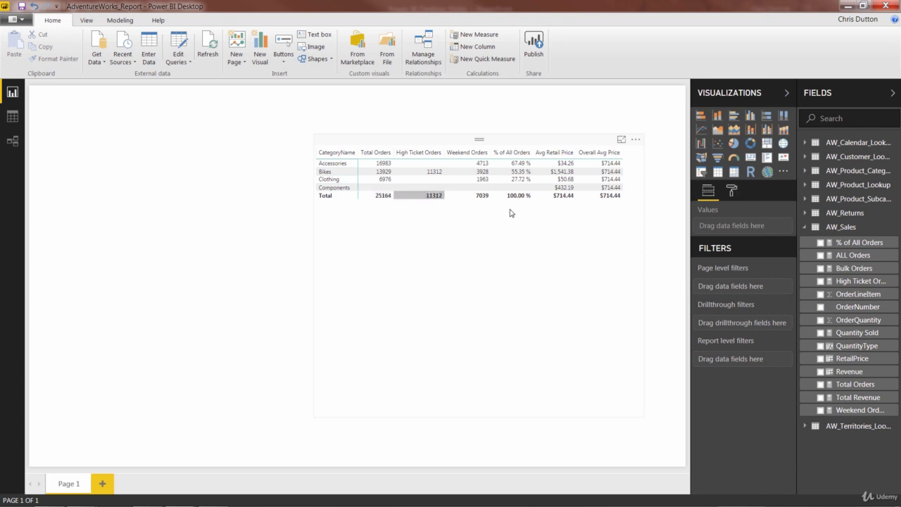
# Remove the whole product price filter argument from the High Ticket Orders formula, keeping CALCULATE([Total Orders], ).
pyautogui.click(860, 281)
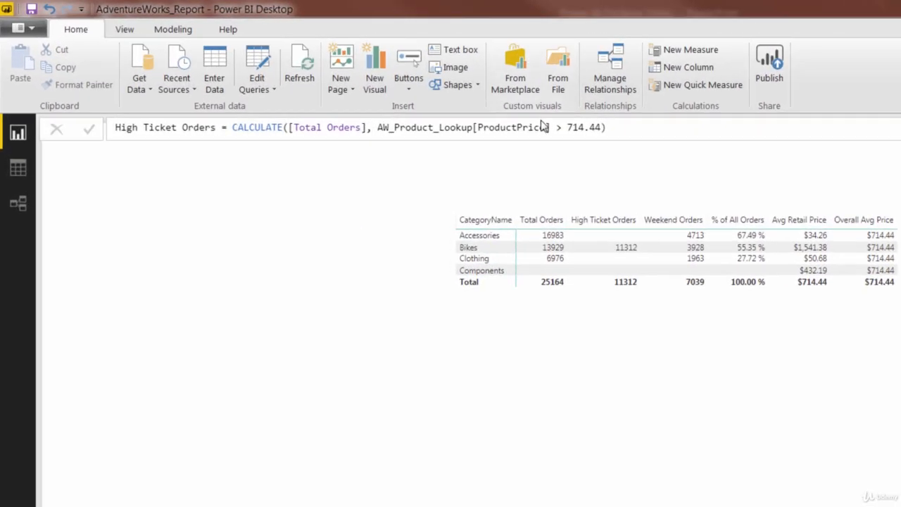
pyautogui.click(462, 97)
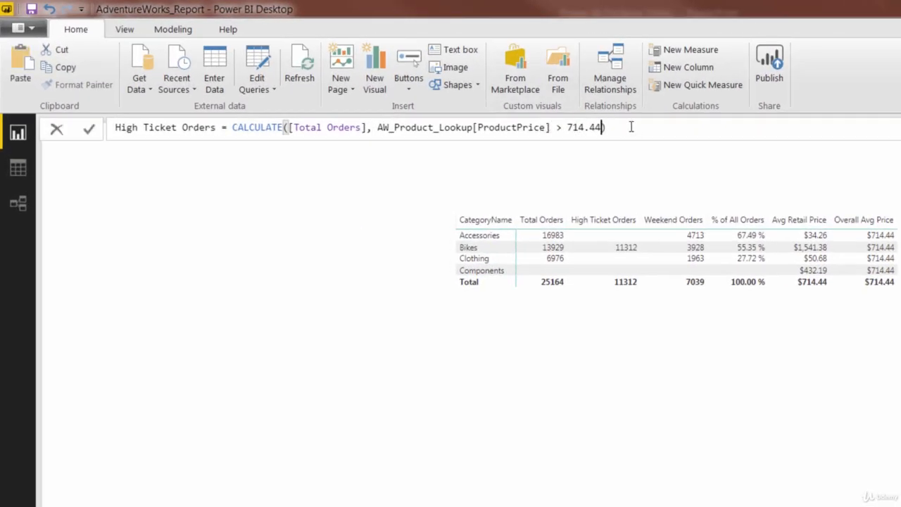
pyautogui.press('BackSpace')
pyautogui.press('BackSpace')
pyautogui.press('BackSpace')
pyautogui.press('BackSpace')
pyautogui.press('BackSpace')
pyautogui.press('BackSpace')
pyautogui.press('BackSpace')
pyautogui.press('BackSpace')
pyautogui.press('BackSpace')
pyautogui.press('BackSpace')
pyautogui.press('BackSpace')
pyautogui.press('BackSpace')
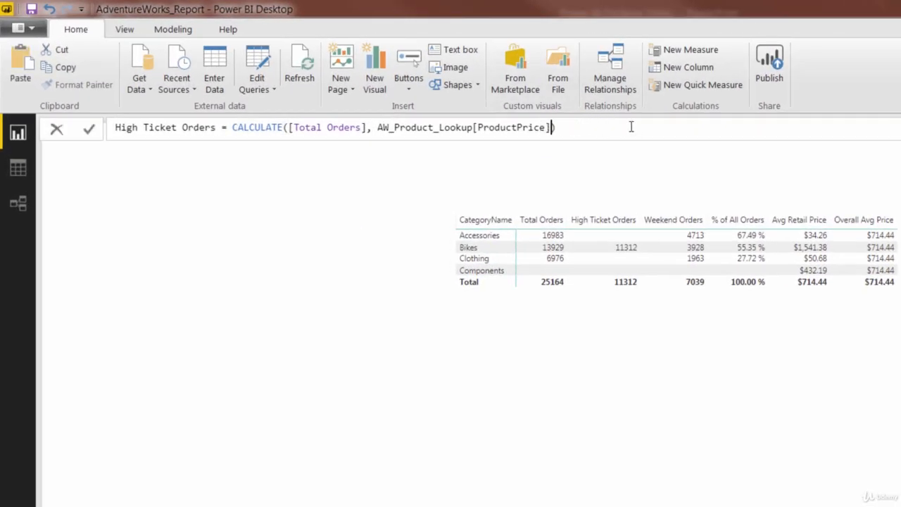
pyautogui.press('BackSpace')
pyautogui.press('BackSpace')
pyautogui.press('BackSpace')
pyautogui.press('BackSpace')
pyautogui.press('BackSpace')
pyautogui.press('BackSpace')
pyautogui.press('BackSpace')
pyautogui.press('BackSpace')
pyautogui.press('BackSpace')
pyautogui.press('BackSpace')
pyautogui.press('BackSpace')
pyautogui.press('BackSpace')
pyautogui.press('BackSpace')
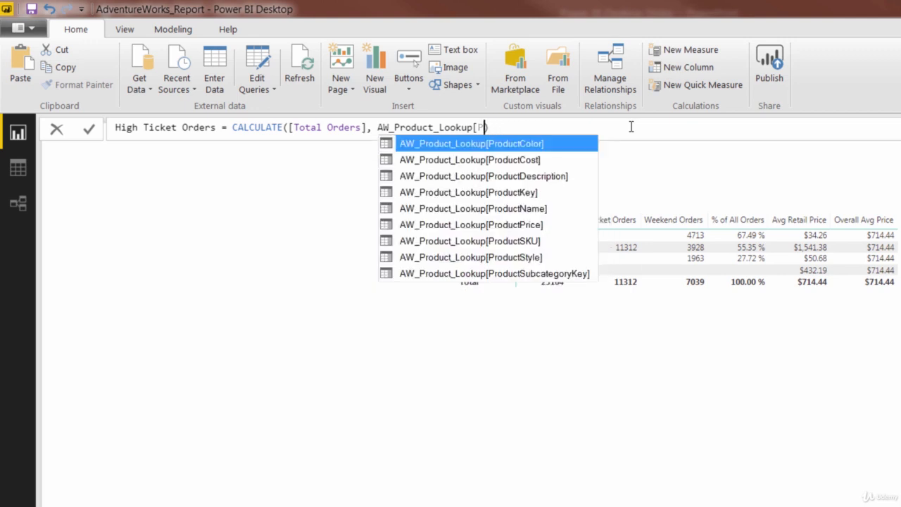
pyautogui.press('BackSpace')
pyautogui.press('BackSpace')
pyautogui.press('BackSpace')
pyautogui.press('BackSpace')
pyautogui.press('BackSpace')
pyautogui.press('BackSpace')
pyautogui.press('BackSpace')
pyautogui.press('BackSpace')
pyautogui.press('BackSpace')
pyautogui.press('BackSpace')
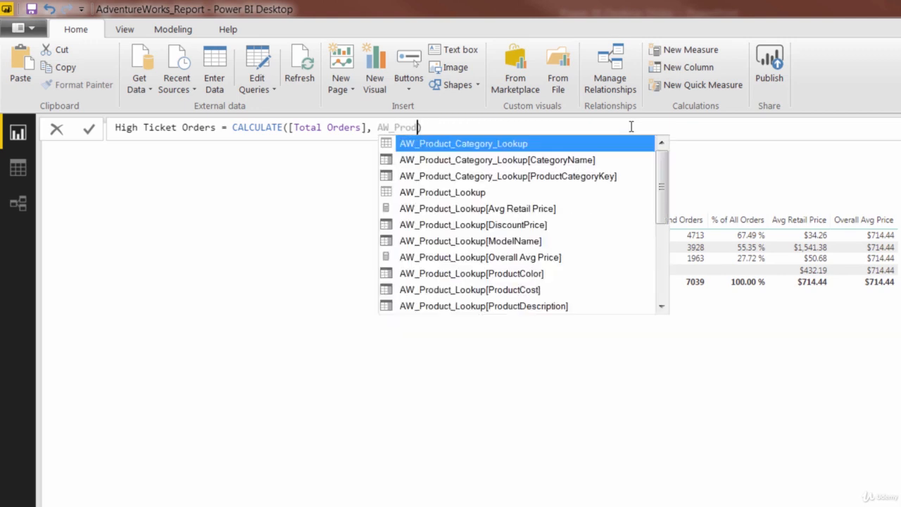
pyautogui.press('BackSpace')
pyautogui.press('BackSpace')
pyautogui.press('BackSpace')
pyautogui.press('BackSpace')
pyautogui.press('BackSpace')
pyautogui.press('BackSpace')
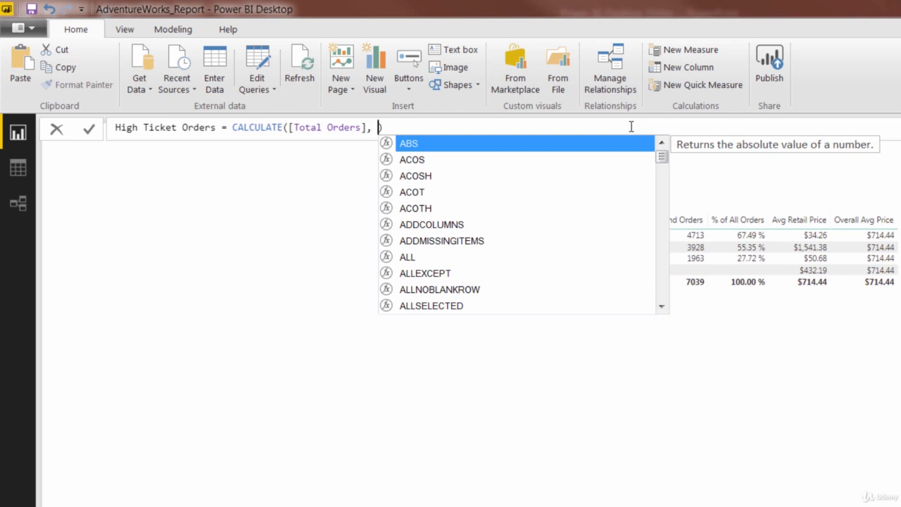
# Insert a FILTER function as the CALCULATE filter argument, with AW_Product_Lookup as its table.
pyautogui.write('FILTER(')
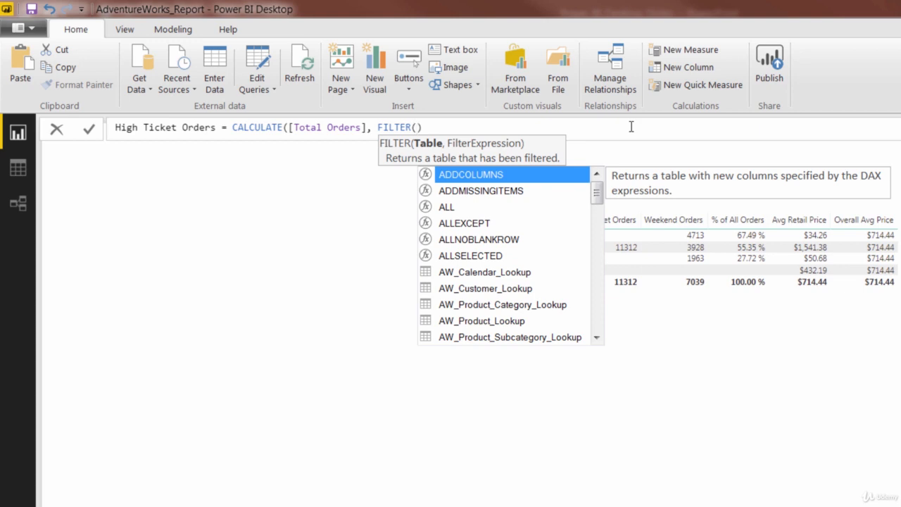
pyautogui.write('product')
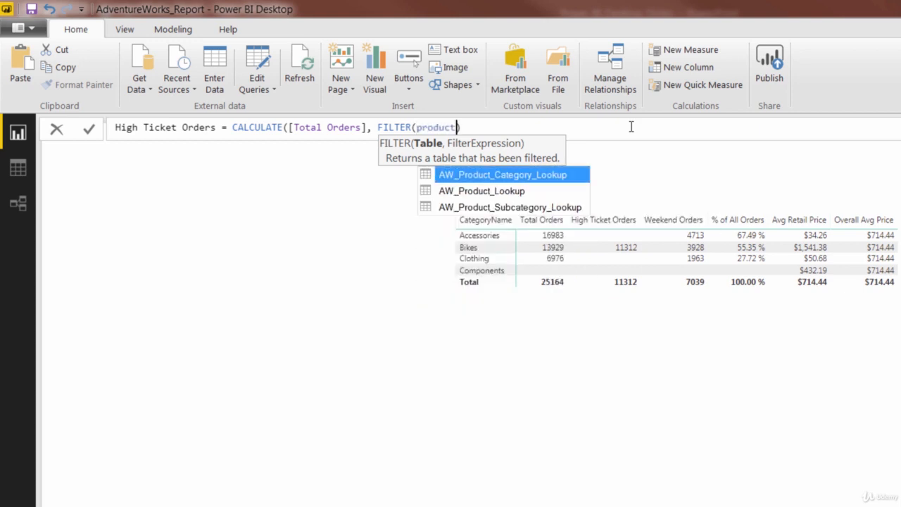
pyautogui.press('Down')
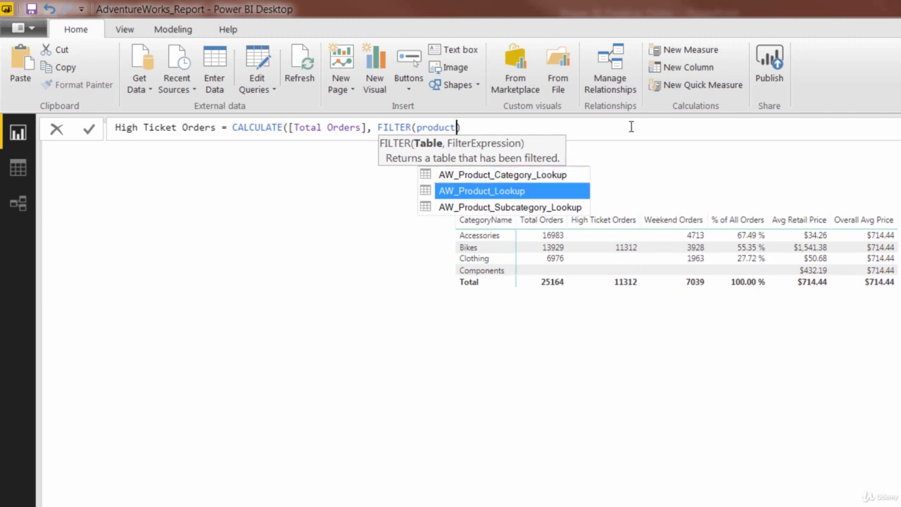
pyautogui.press('Tab')
pyautogui.write(',')
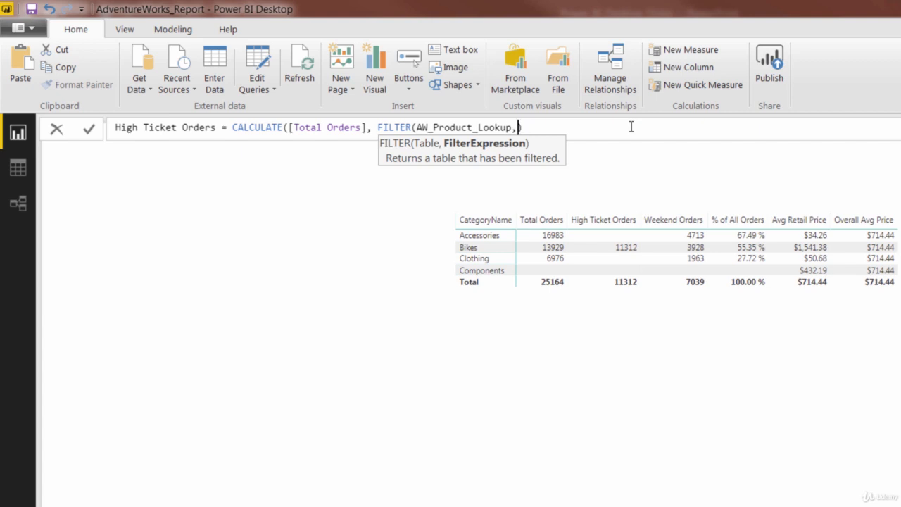
# Set the FILTER expression in the High Ticket Orders formula to AW_Product_Lookup[ProductPrice] > [Overall Avg Price].
pyautogui.write('price')
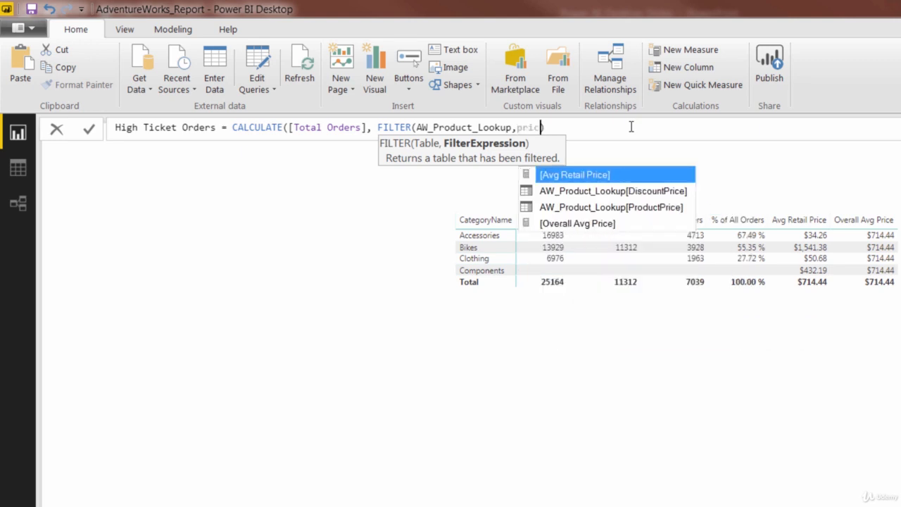
pyautogui.press('Down')
pyautogui.press('Down')
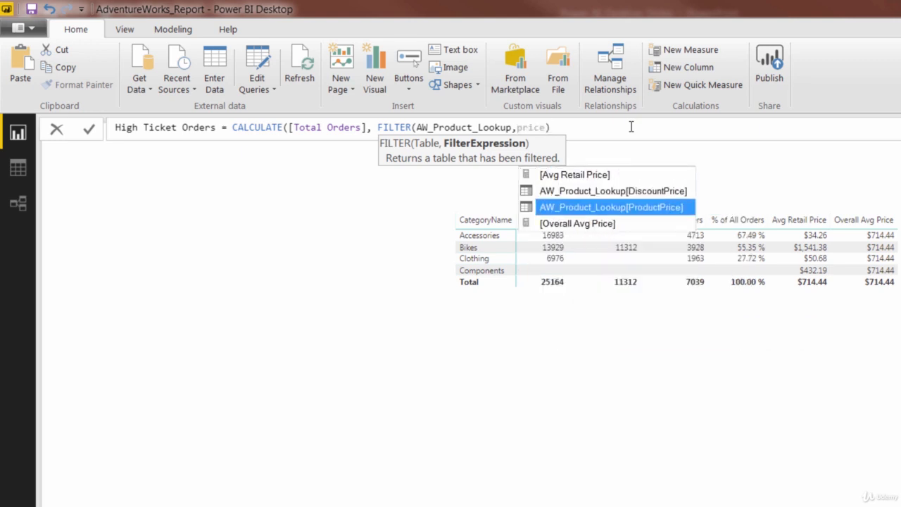
pyautogui.press('Tab')
pyautogui.write('> ')
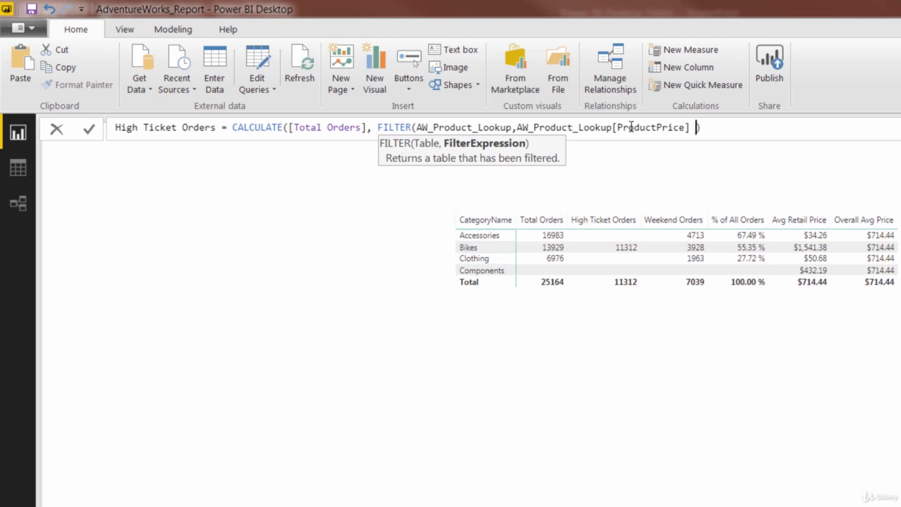
pyautogui.write('overall')
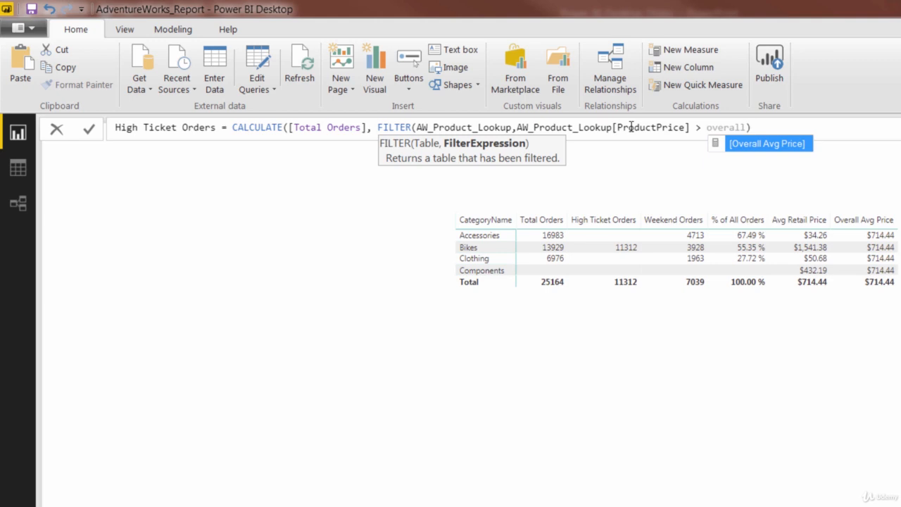
pyautogui.press('Tab')
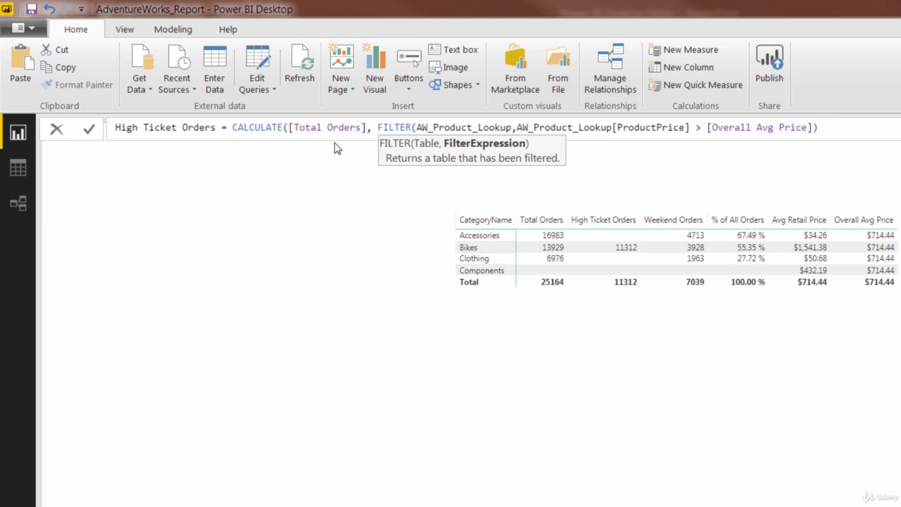
# Complete the High Ticket Orders formula with the closing parenthesis of CALCULATE and commit the measure.
pyautogui.click(818, 127)
pyautogui.write(')')
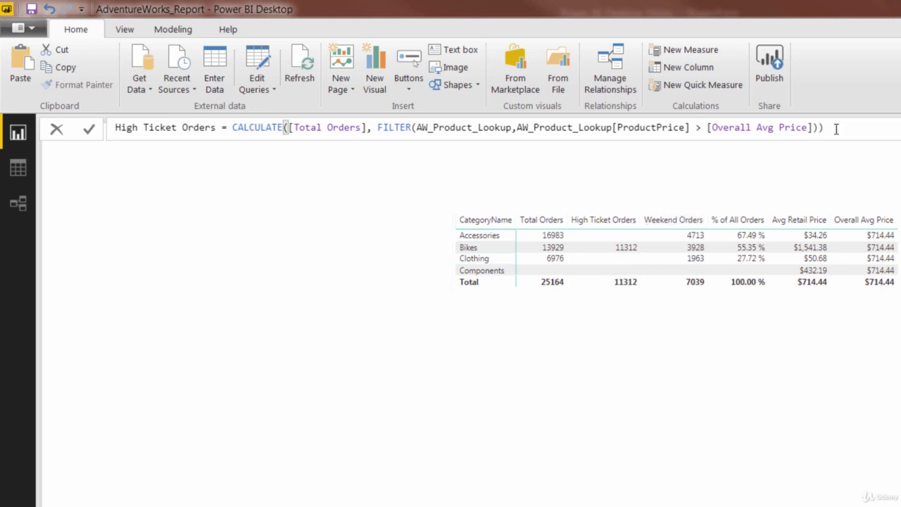
pyautogui.press('Return')
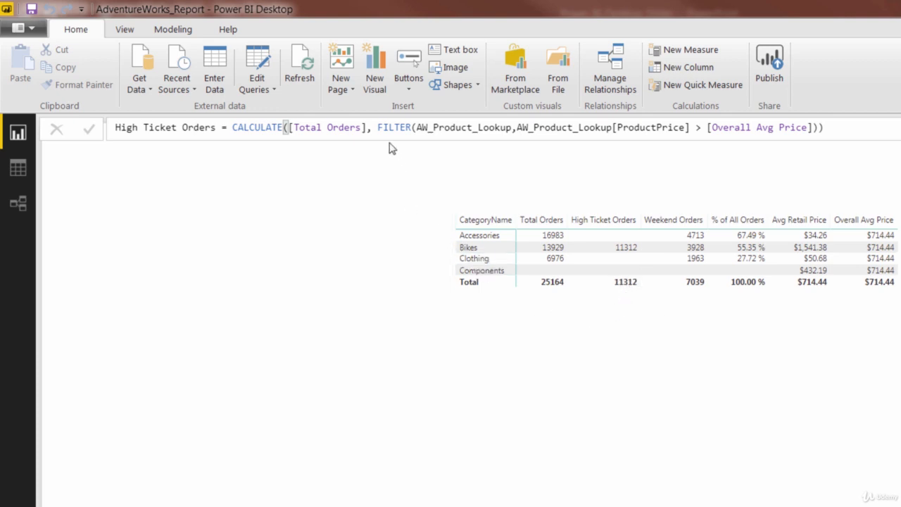
pyautogui.click(374, 127)
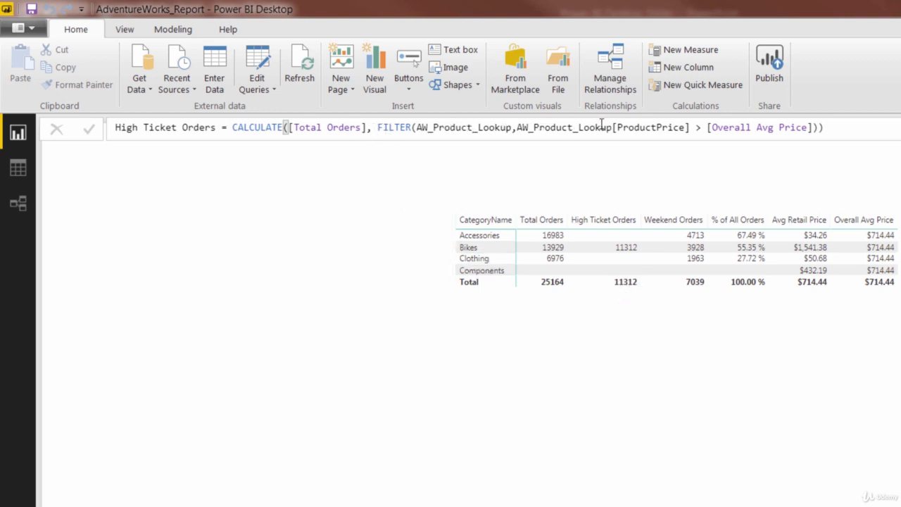